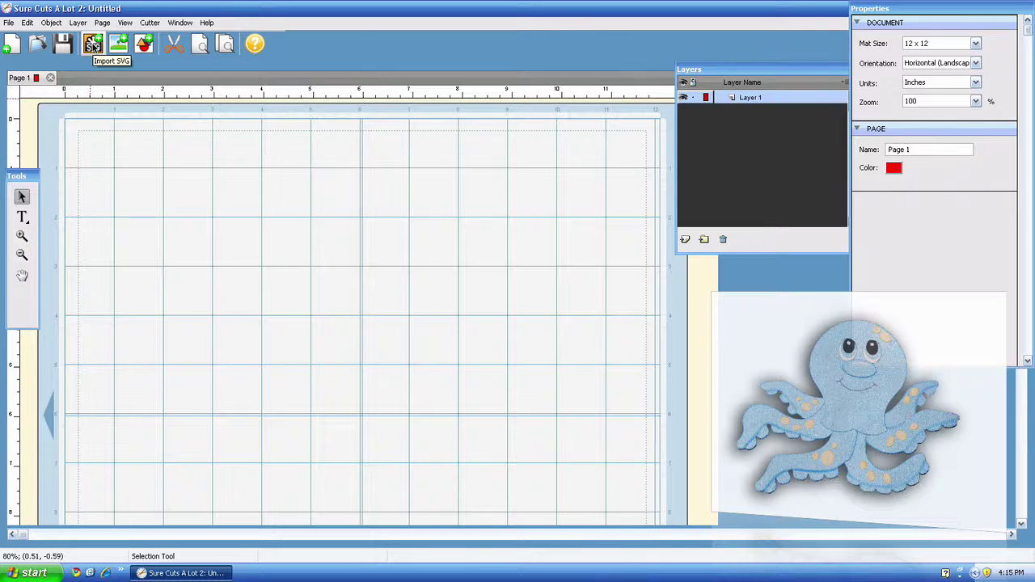
Import octopus.svg from the 'sure cuts a lot 2 svg import' folder onto the mat.
left_click(94, 46)
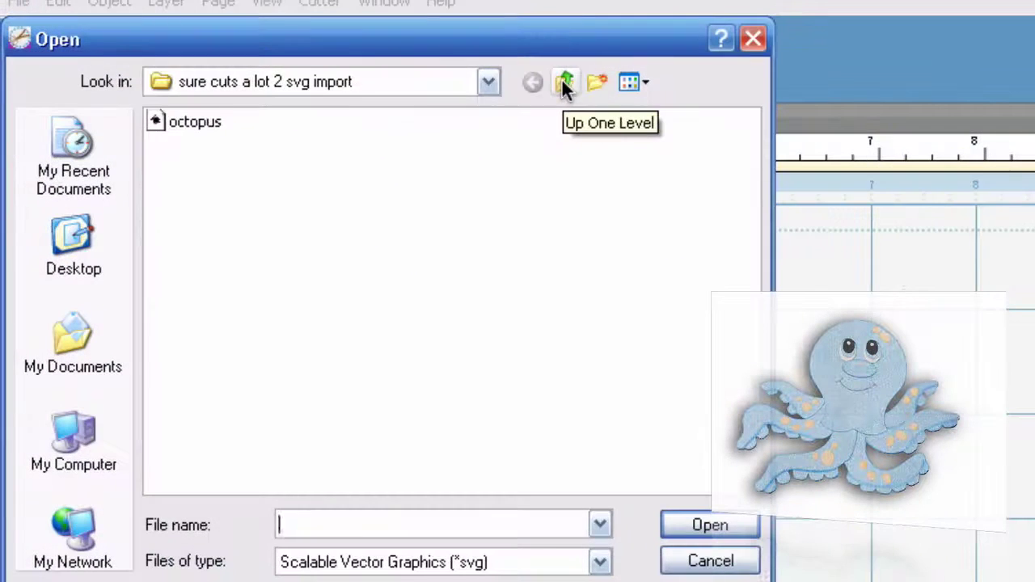
left_click(564, 84)
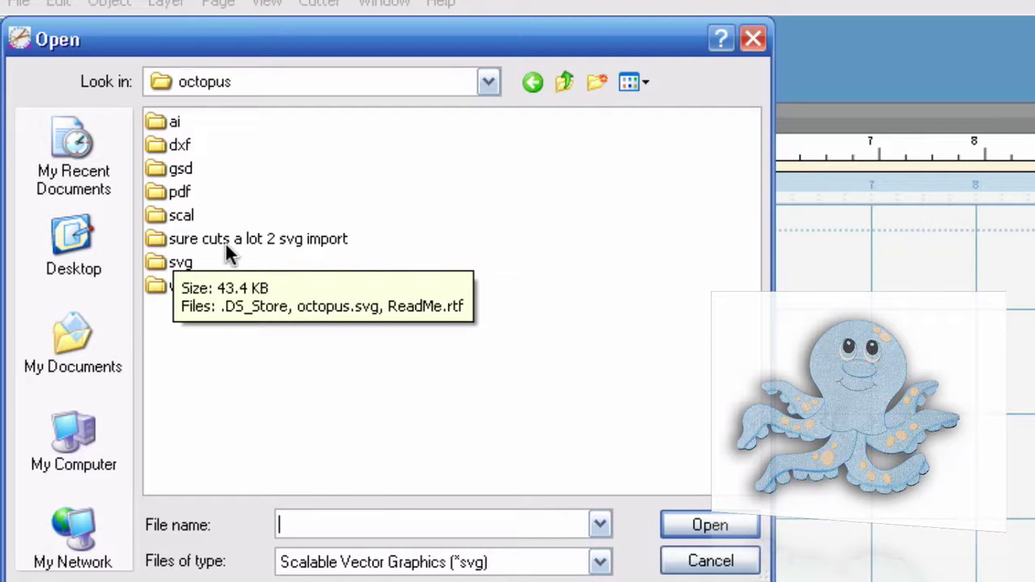
double_click(282, 238)
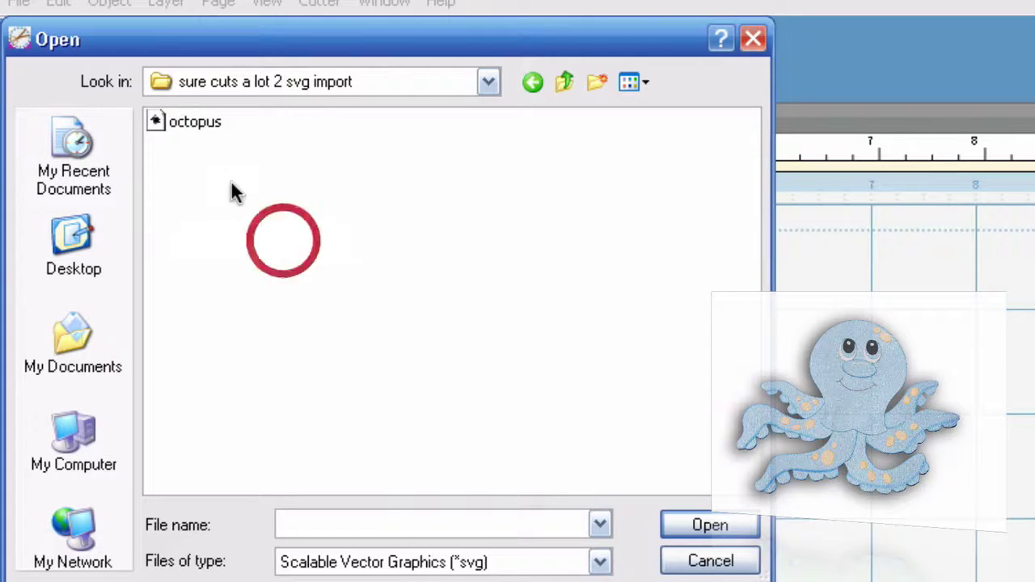
double_click(190, 124)
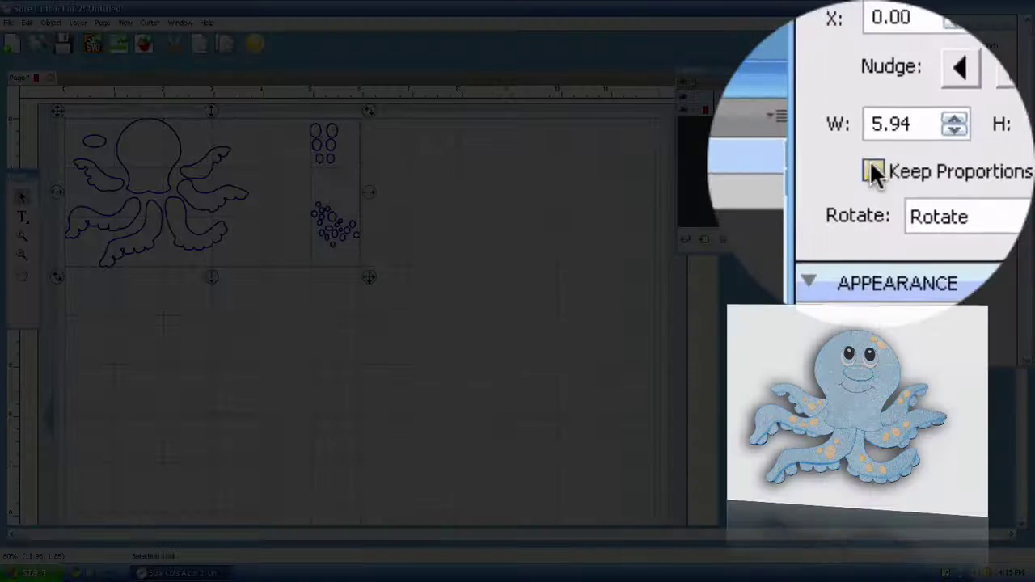
Turn on Keep Proportions and scale the octopus up to nearly twice its size.
left_click(880, 102)
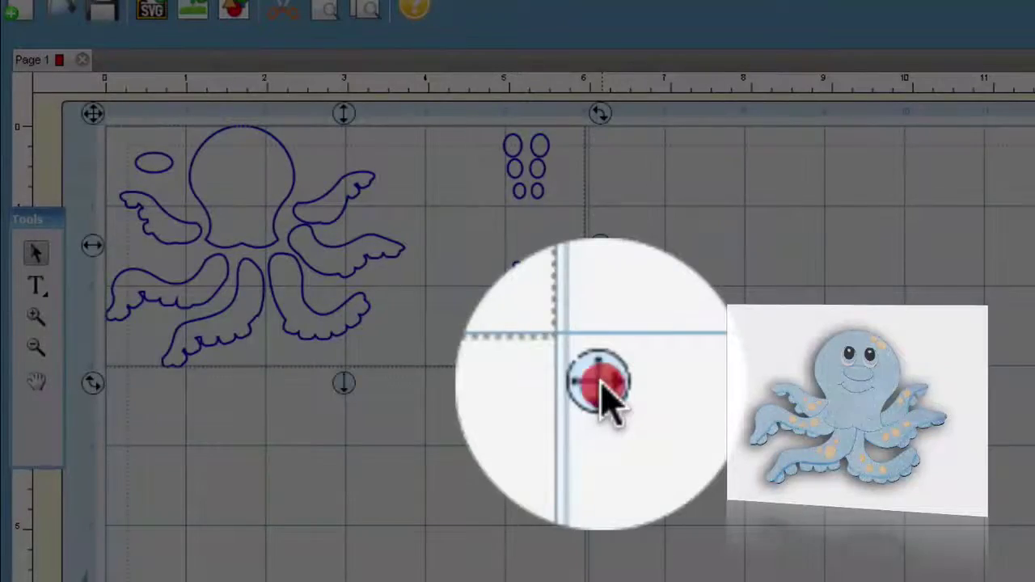
left_click_drag(600, 387, 946, 581)
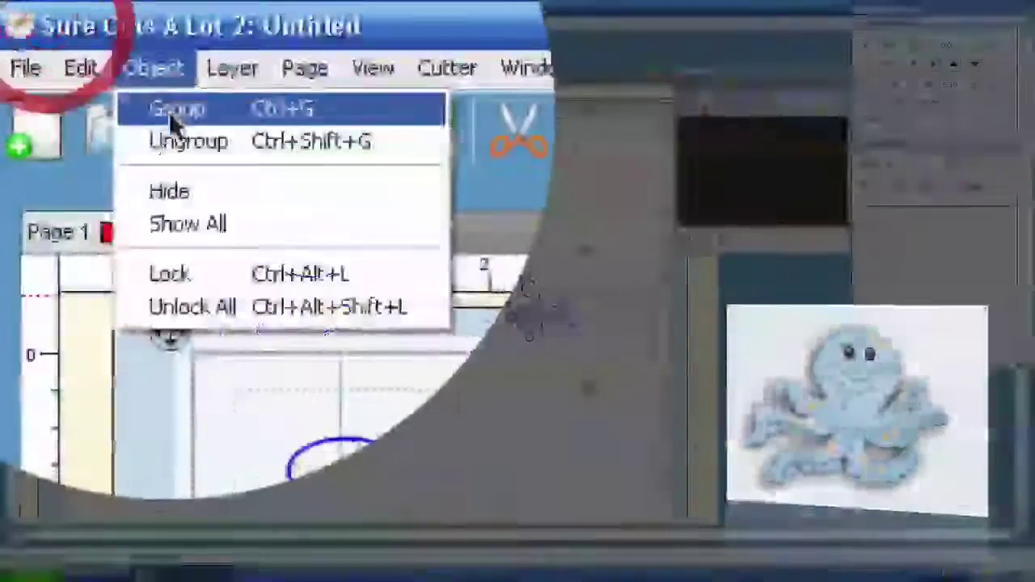
Ungroup the octopus and nudge the body off the mat corner to 0.43, 0.63 inch.
left_click(190, 139)
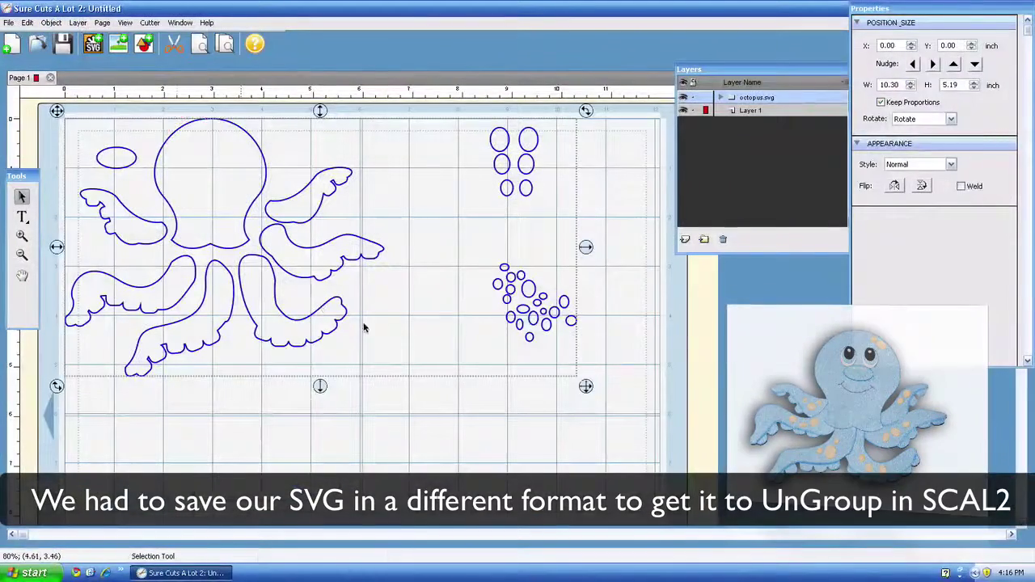
left_click(382, 429)
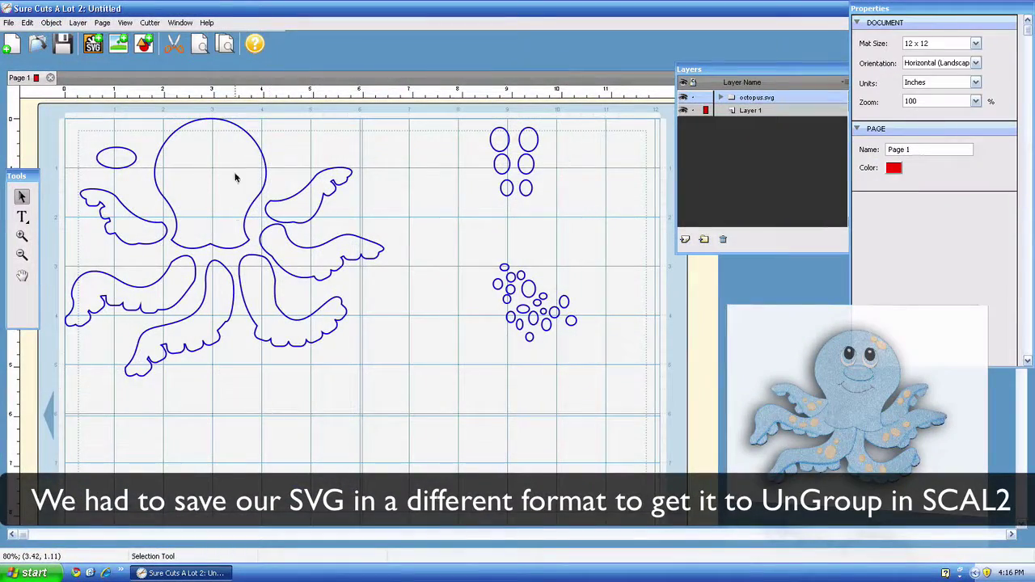
left_click(268, 173)
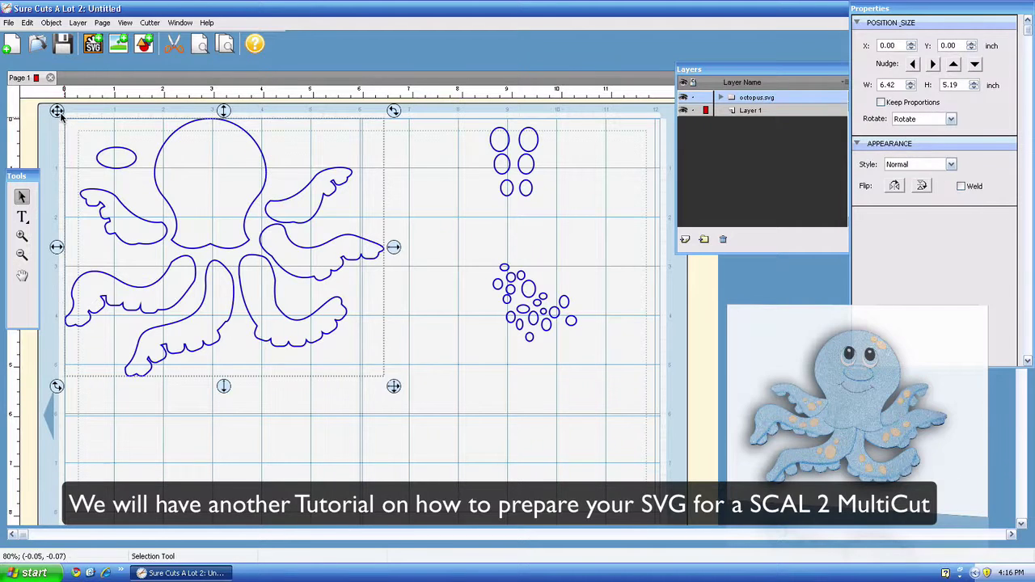
left_click_drag(59, 112, 79, 142)
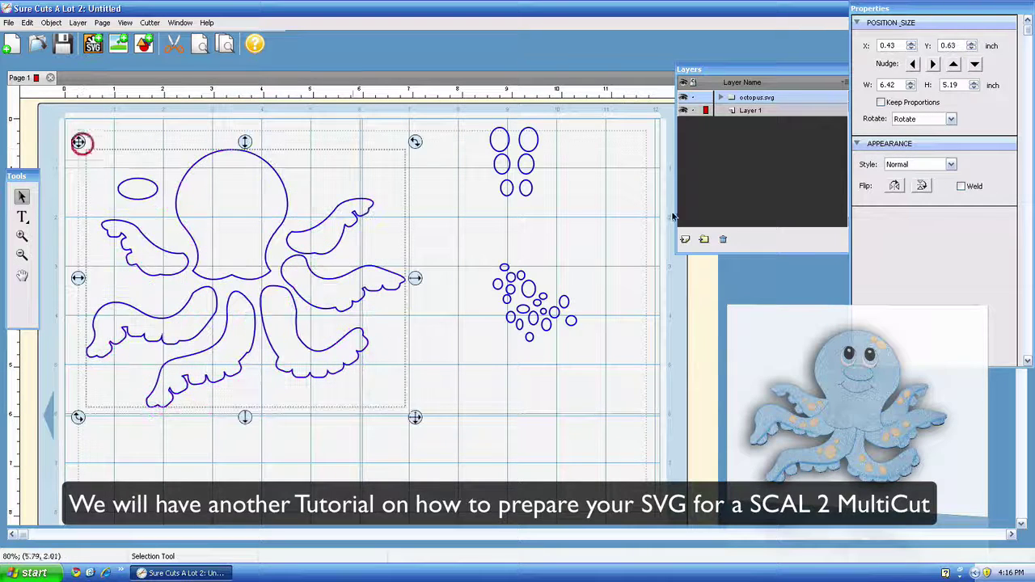
Move the spot cluster lower to 8.21, 3.89 and bring the Layers list over the canvas.
left_click(524, 315)
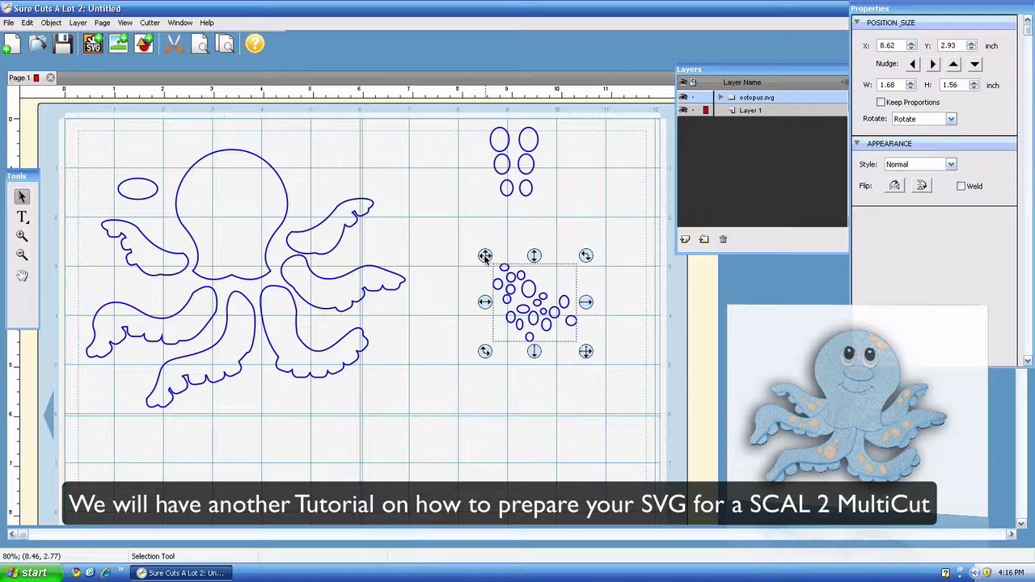
left_click_drag(485, 257, 465, 304)
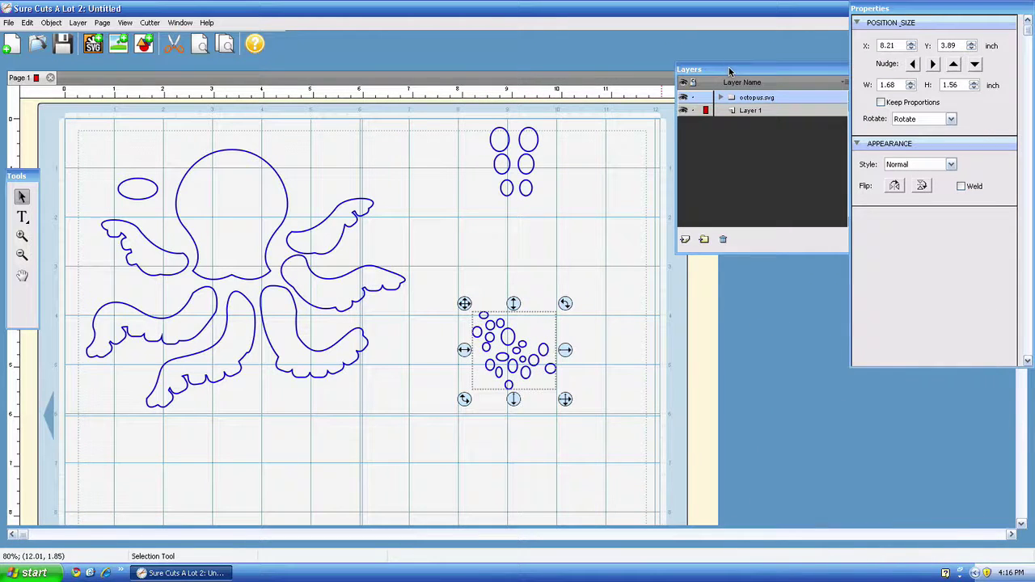
left_click_drag(729, 71, 508, 155)
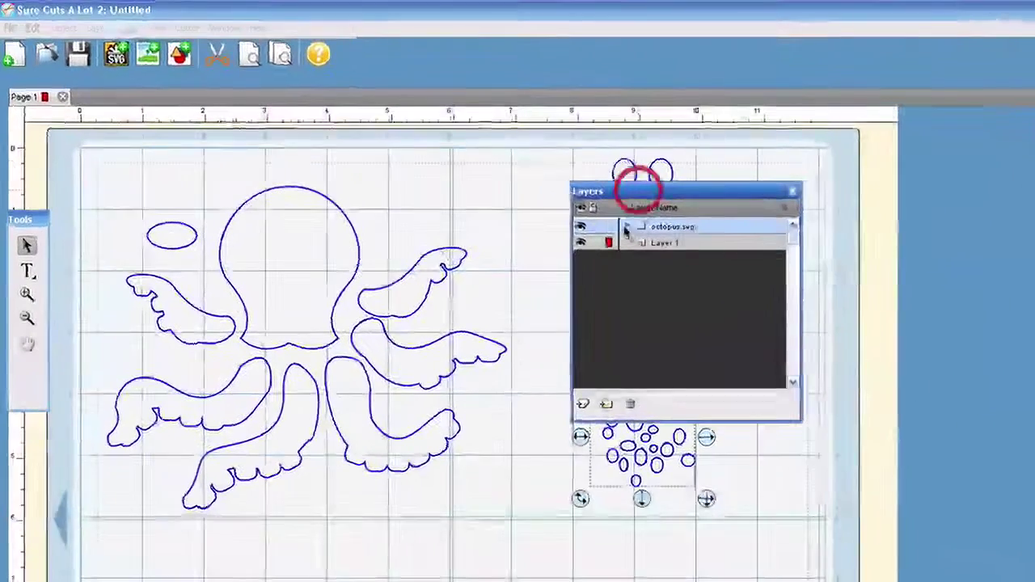
Toggle the octopus design's visibility off and on, and move the Layers list off the spots.
left_click(581, 229)
left_click(580, 229)
left_click(663, 196)
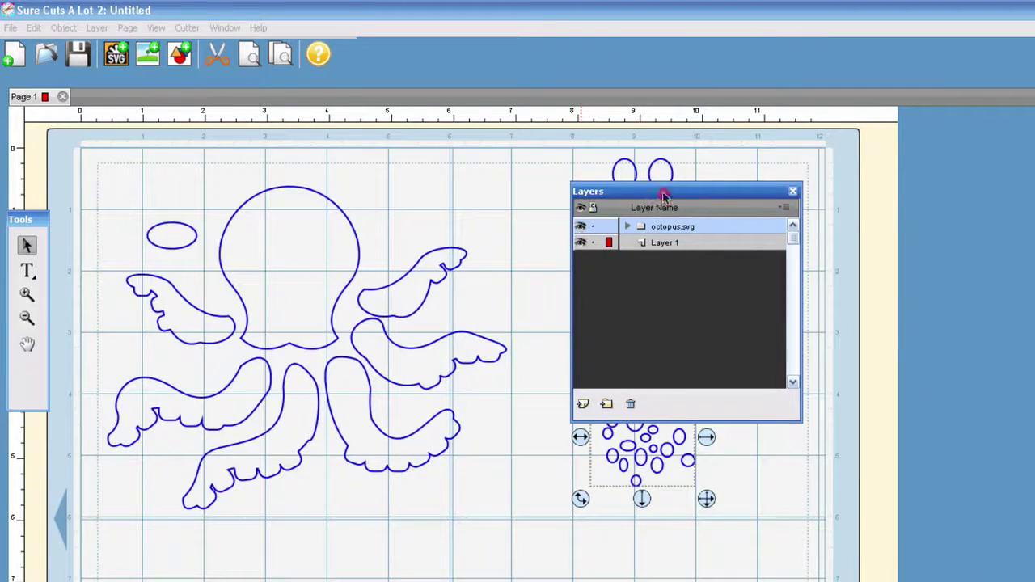
left_click_drag(664, 196, 819, 233)
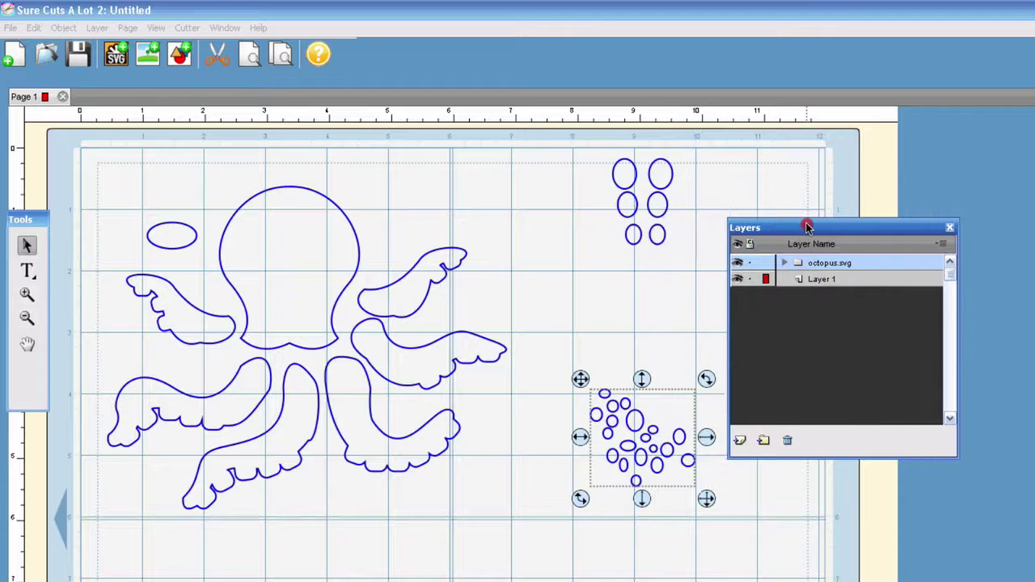
Expand octopus.svg to reveal layer1 through layer5, checking layer1's contents, and select the body.
left_click(785, 262)
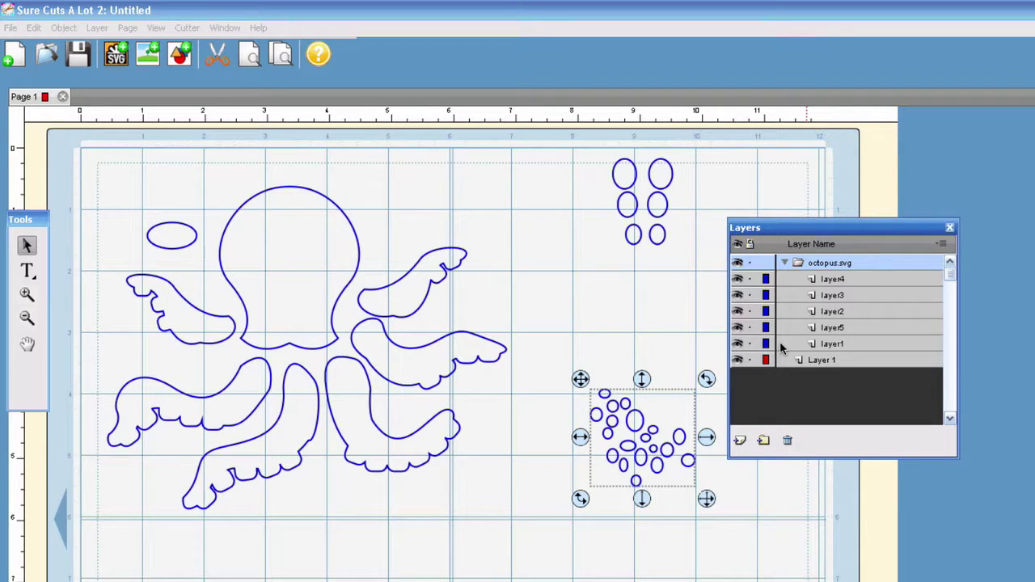
left_click(739, 346)
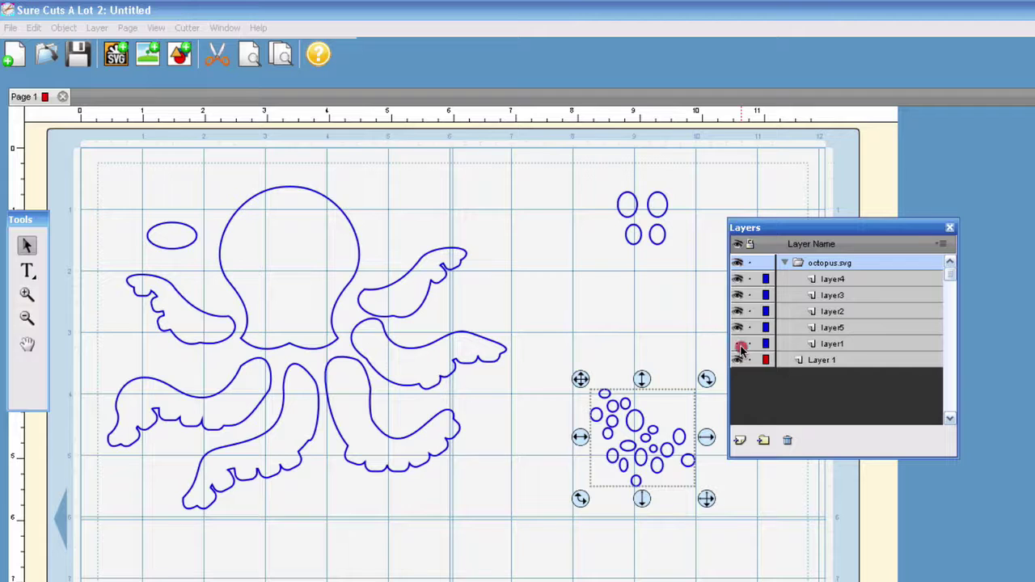
left_click(738, 346)
left_click_drag(823, 230, 861, 327)
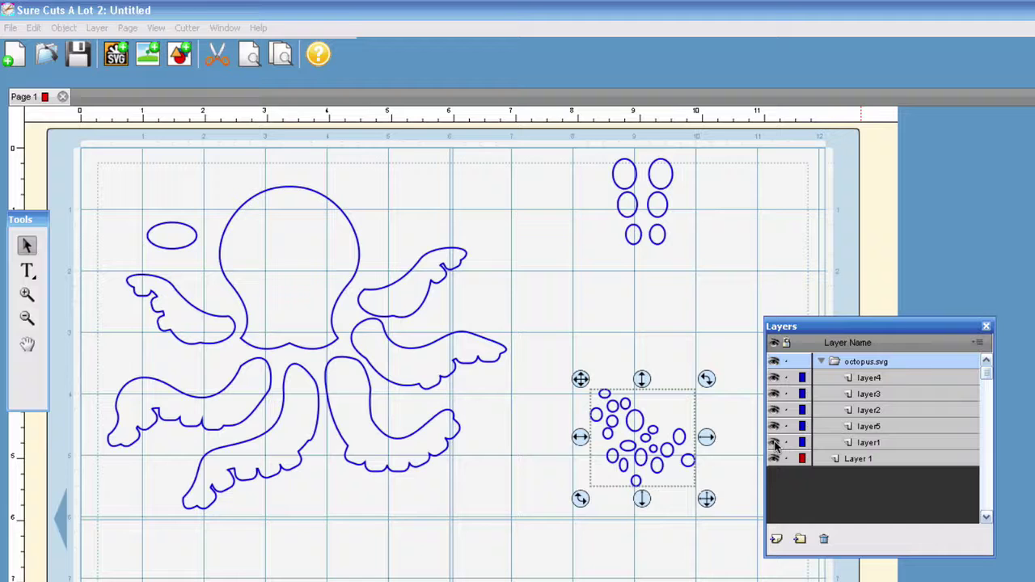
left_click(280, 235)
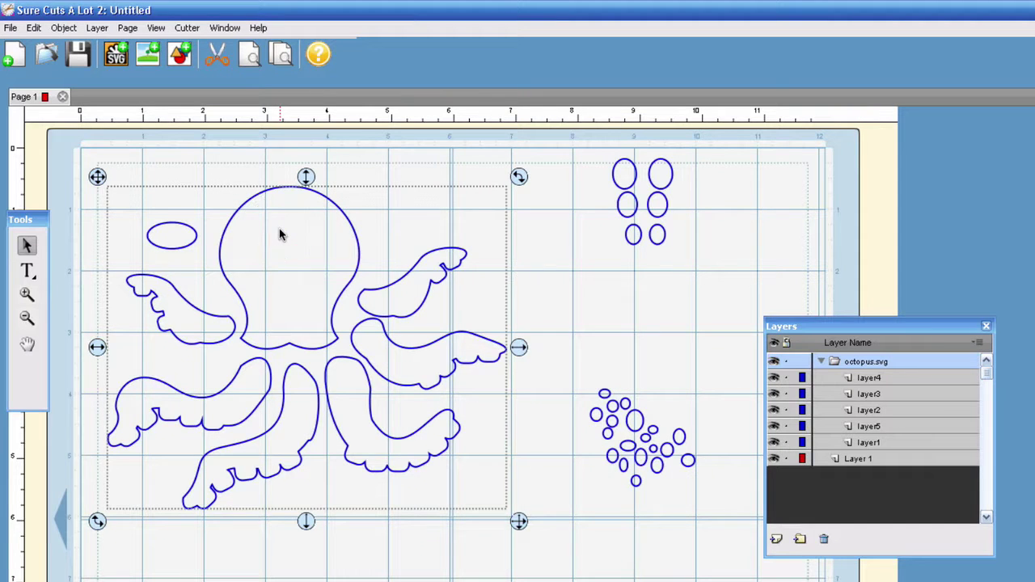
Change layer2's colour to a light teal-blue.
double_click(802, 410)
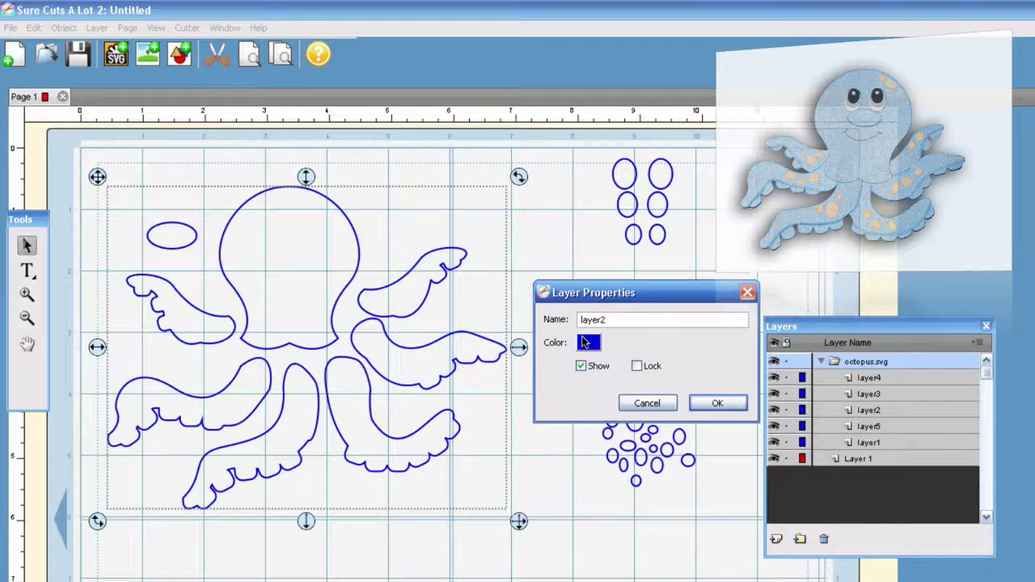
left_click(586, 342)
left_click(658, 369)
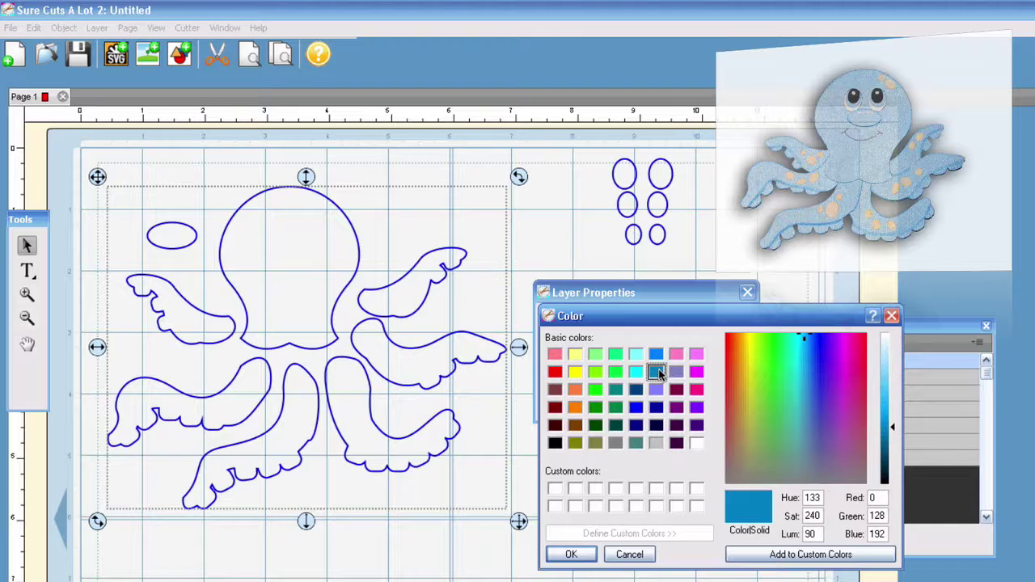
left_click(570, 555)
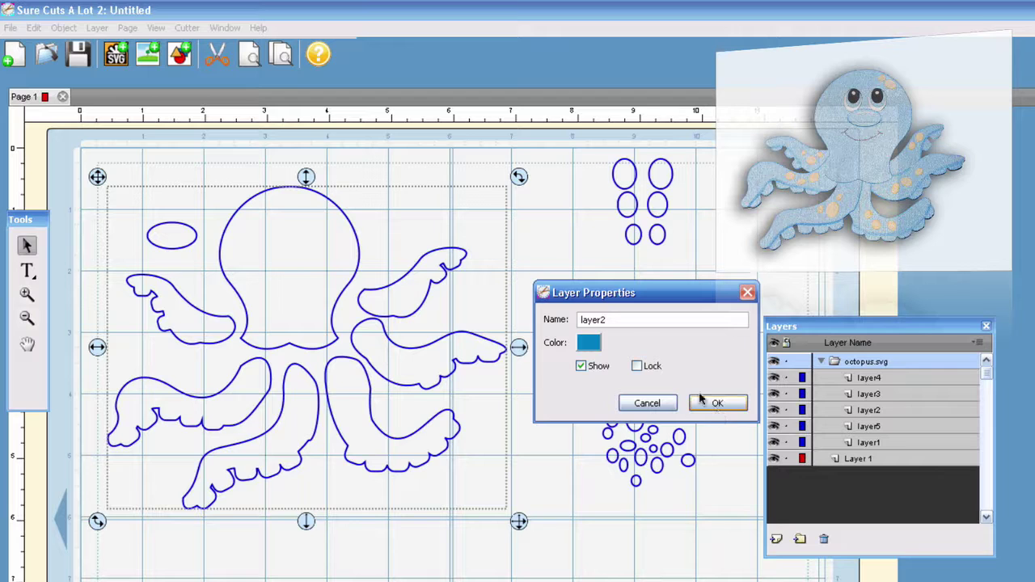
Rename layer2 to 'Oct'.
double_click(616, 322)
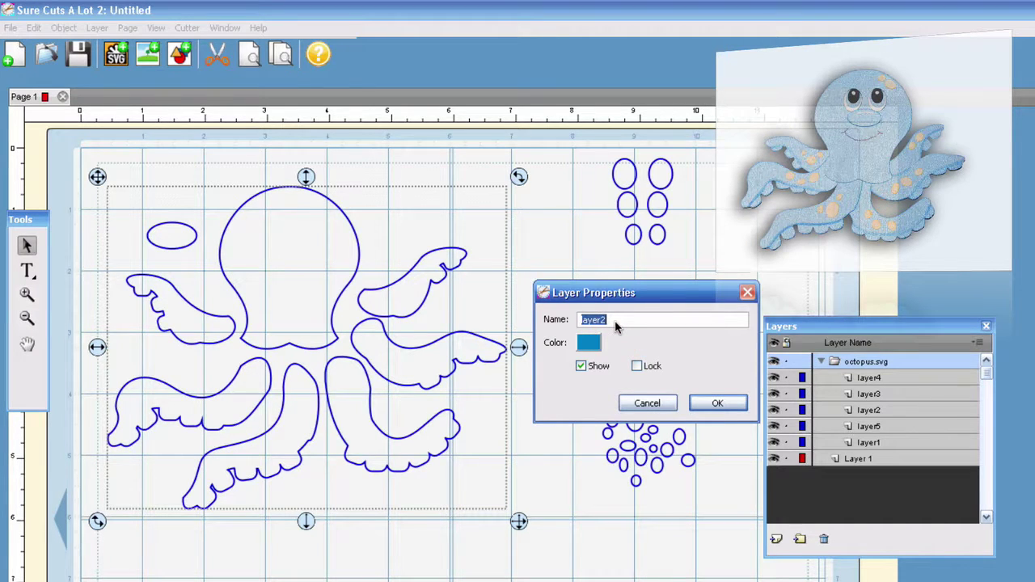
type("Oct")
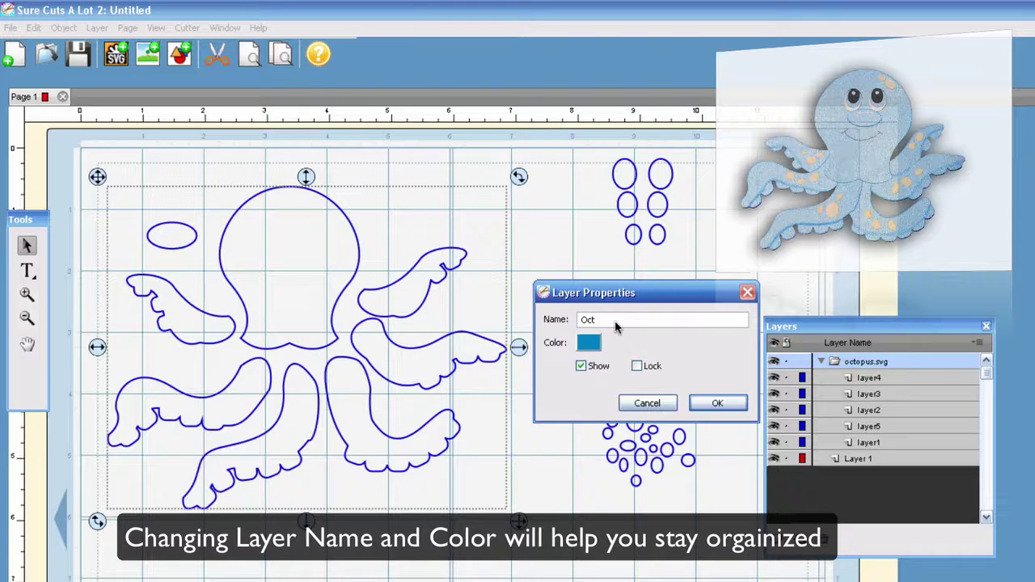
key("Return")
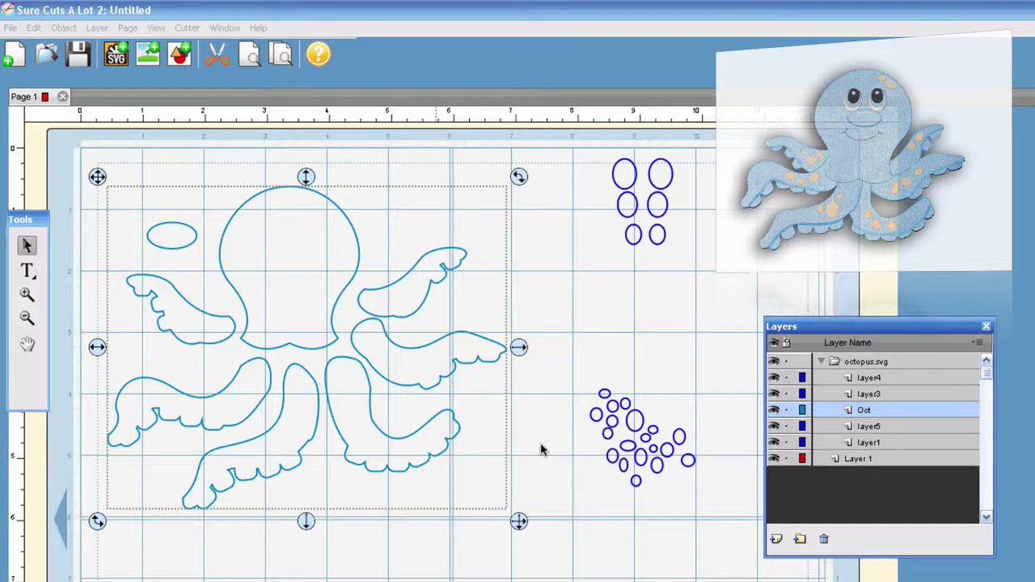
Hide layer4, layer3, layer5 and layer1 so only the Oct body remains visible.
left_click(639, 444)
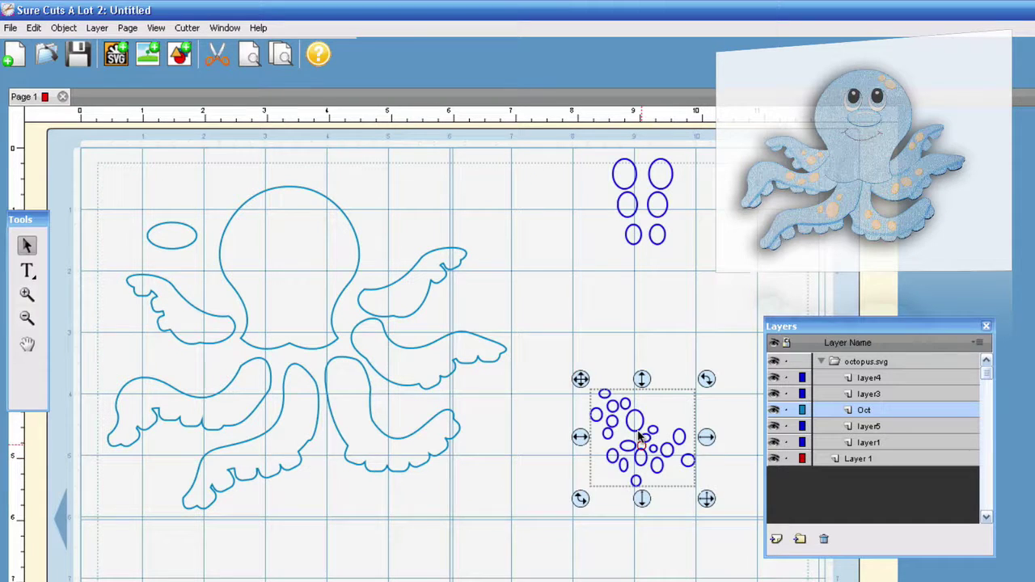
left_click(654, 243)
left_click(636, 187)
left_click(646, 348)
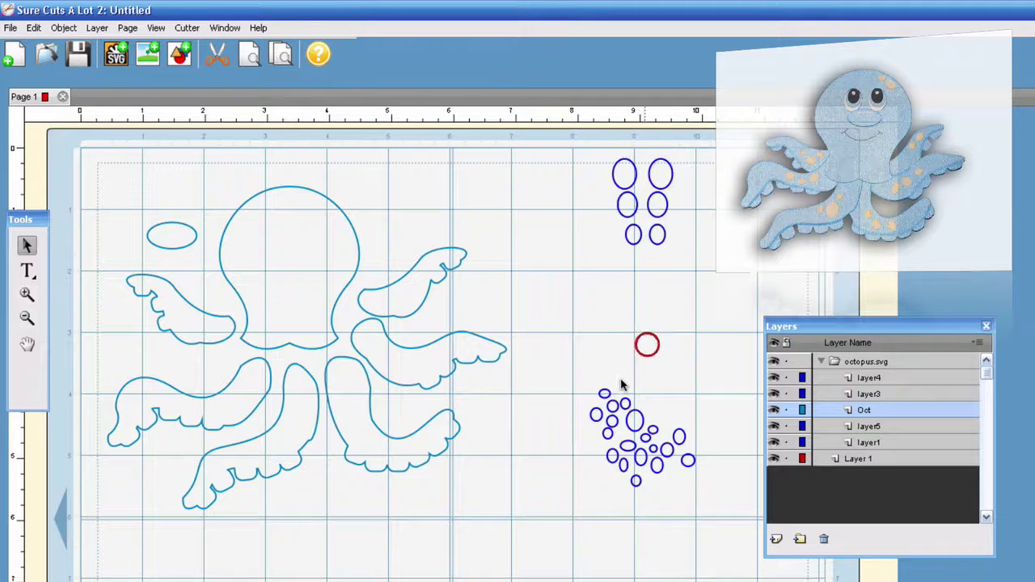
left_click(773, 377)
left_click(774, 394)
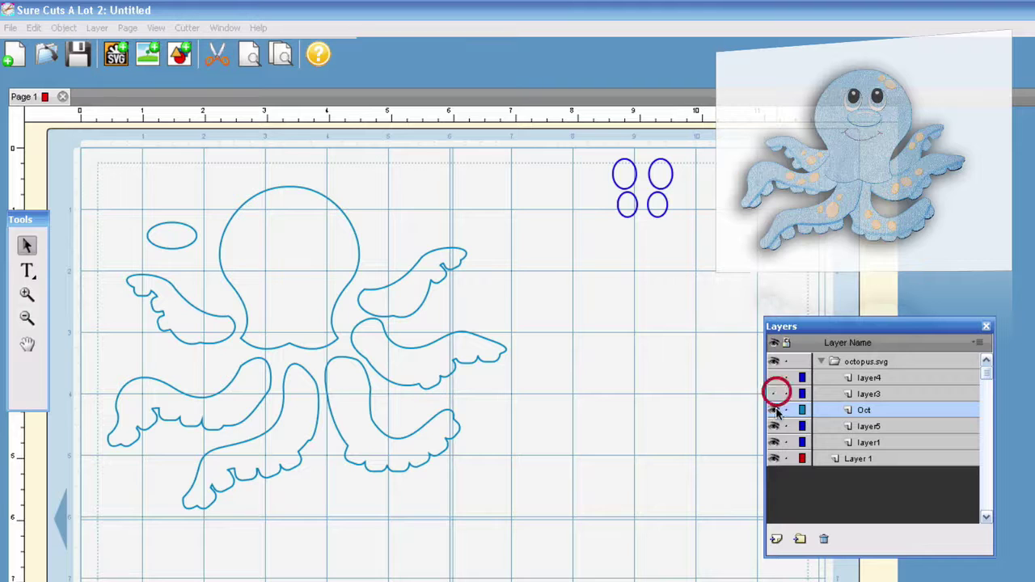
left_click(773, 427)
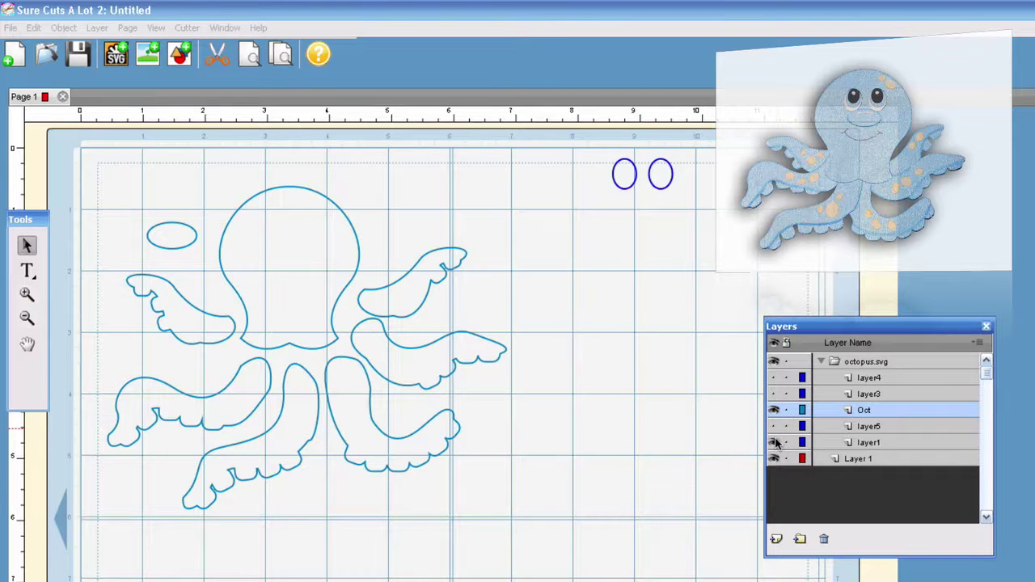
left_click(774, 442)
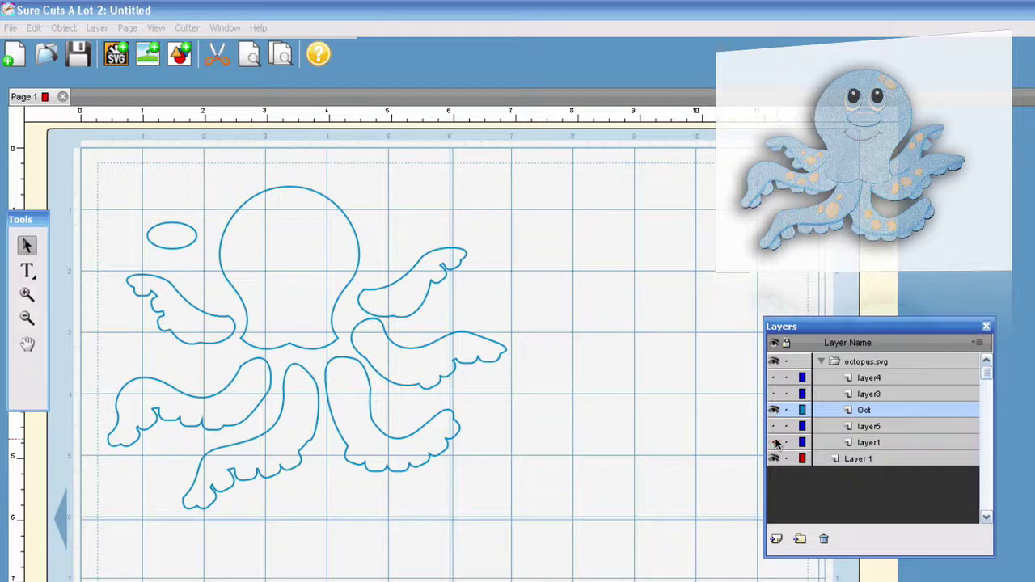
Shift the Oct octopus body slightly to the right on the mat.
left_click(340, 446)
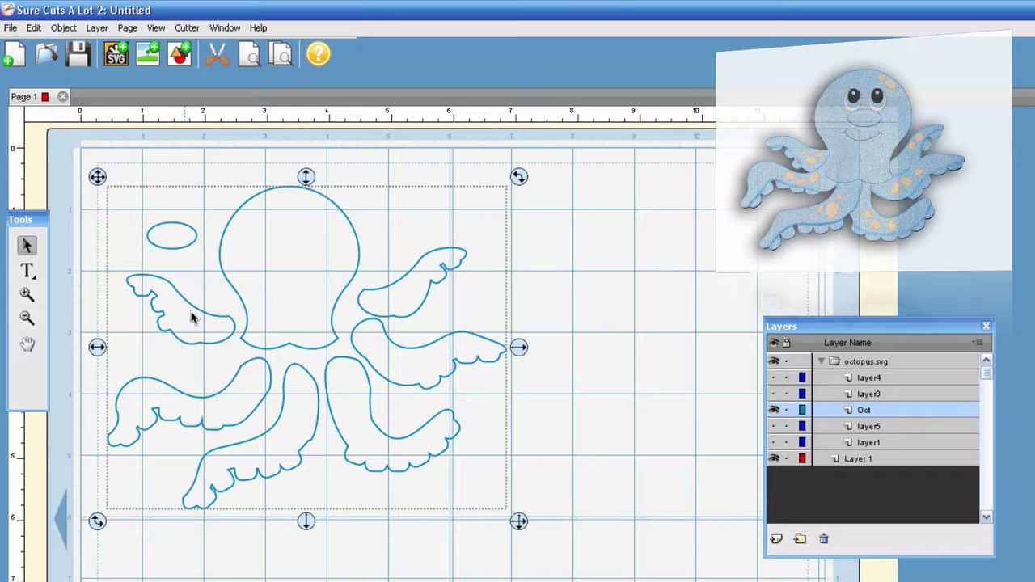
left_click(123, 202)
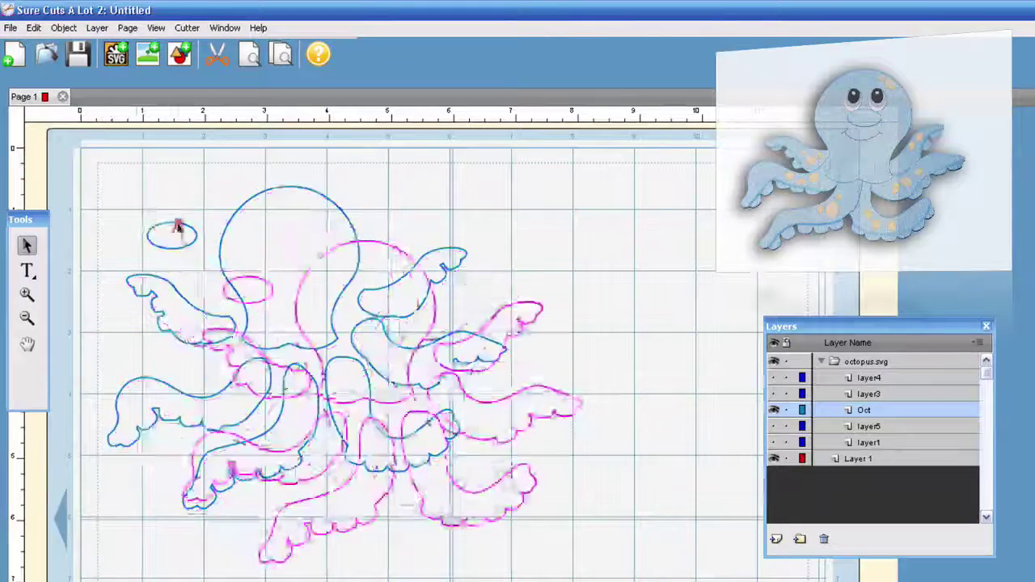
left_click_drag(150, 183, 146, 179)
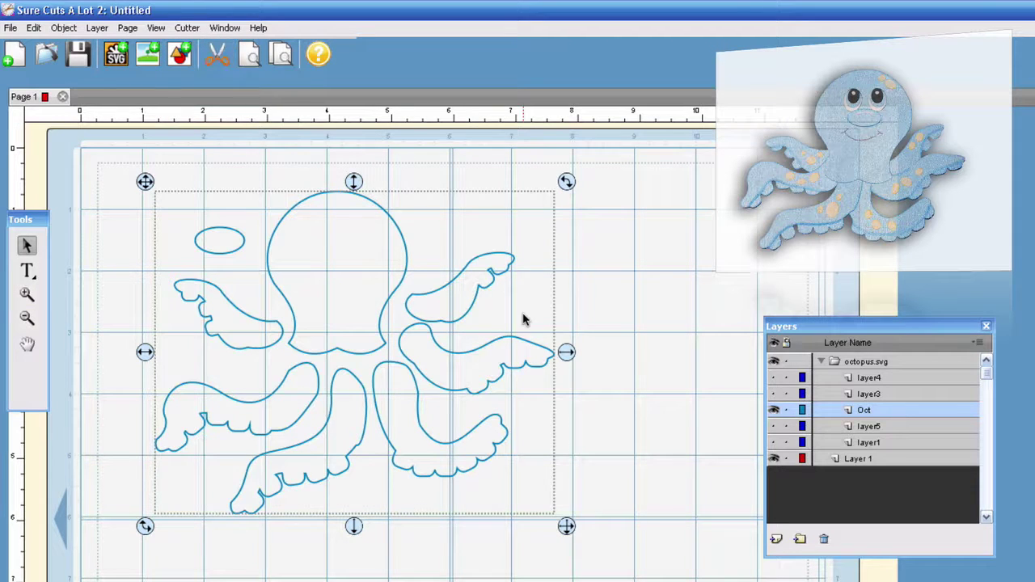
Make all five sublayers visible again, including layer5, layer1, layer3, layer4 and Oct.
left_click(774, 412)
left_click(774, 426)
left_click(773, 443)
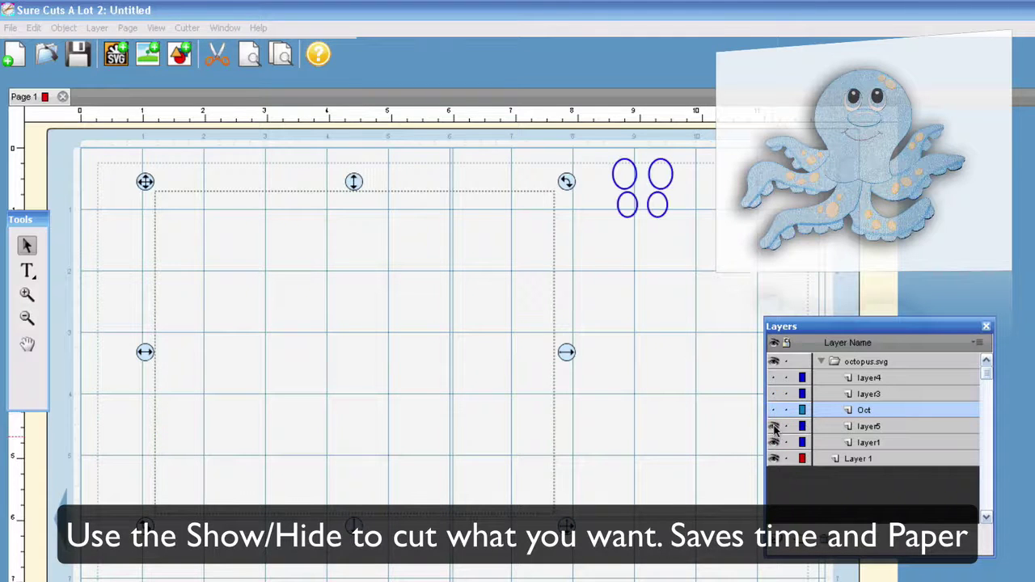
left_click(773, 394)
left_click(774, 377)
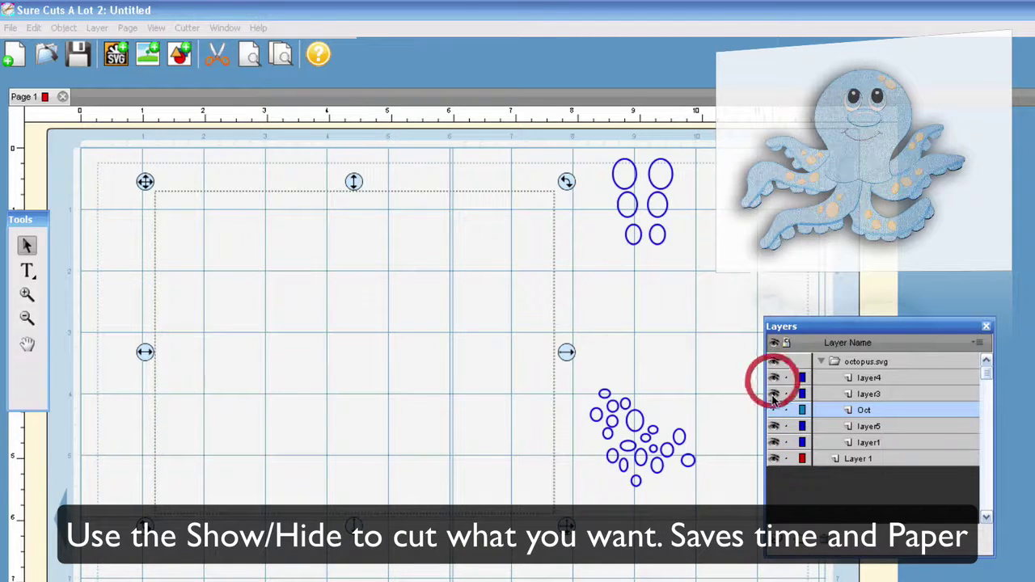
left_click(774, 410)
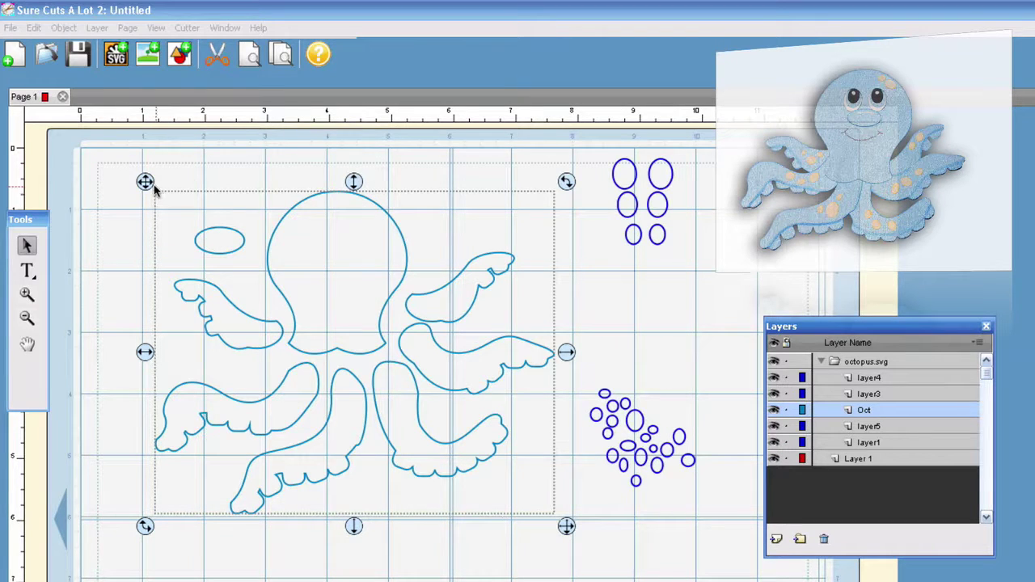
Nudge the Oct body up and to the left, then deselect everything.
left_click_drag(146, 182, 123, 171)
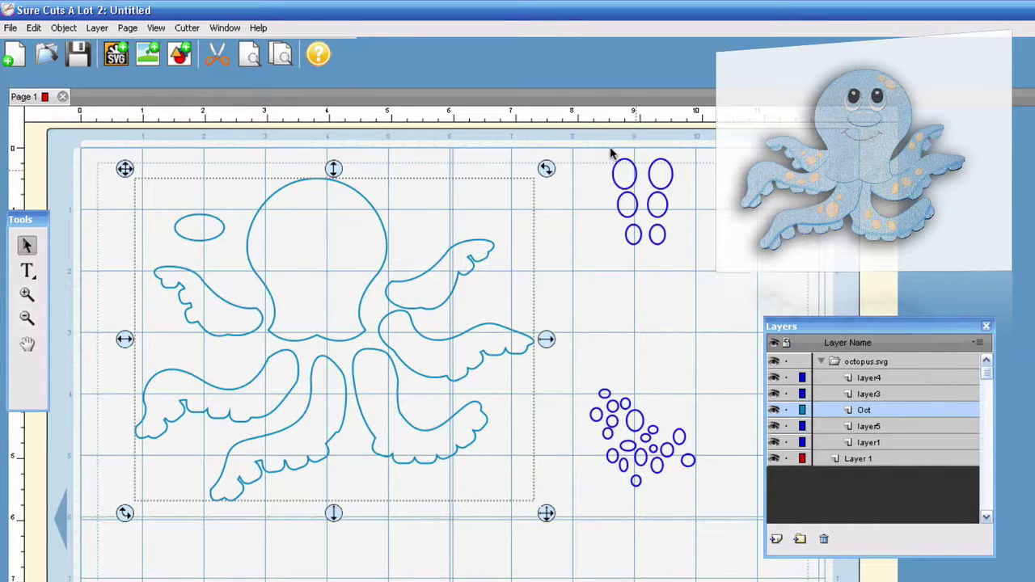
left_click_drag(611, 154, 707, 192)
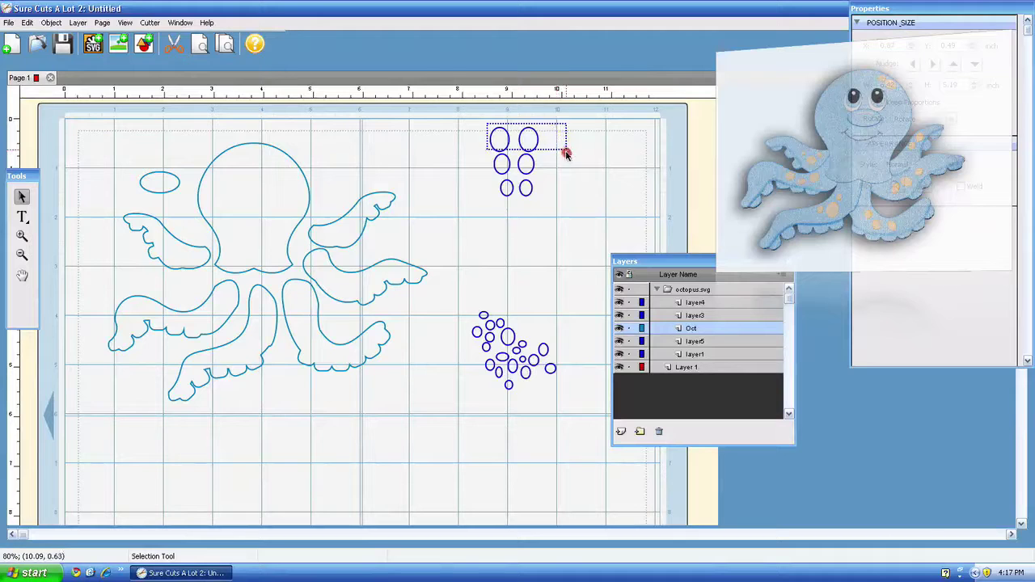
left_click_drag(566, 154, 566, 152)
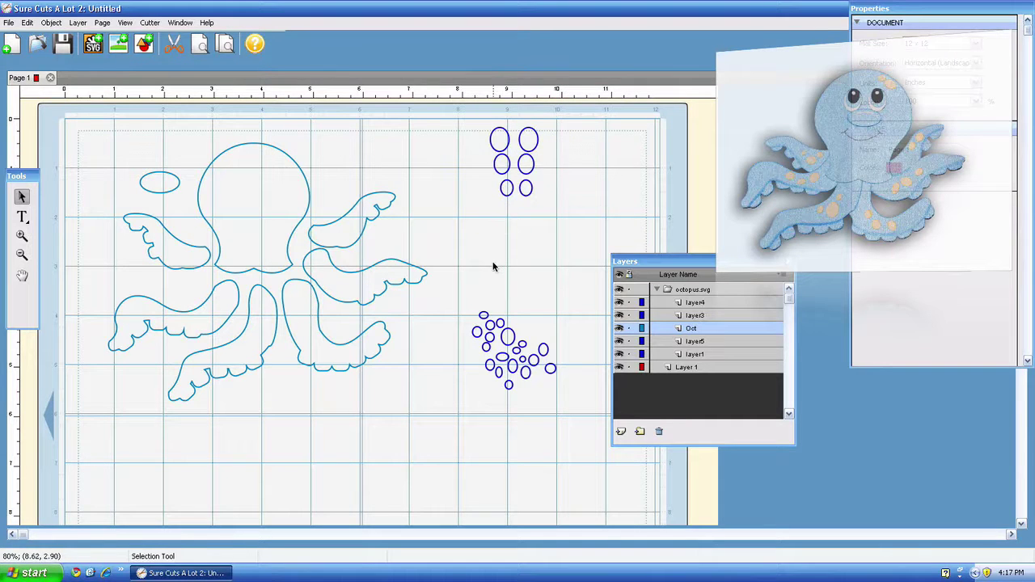
left_click(278, 237)
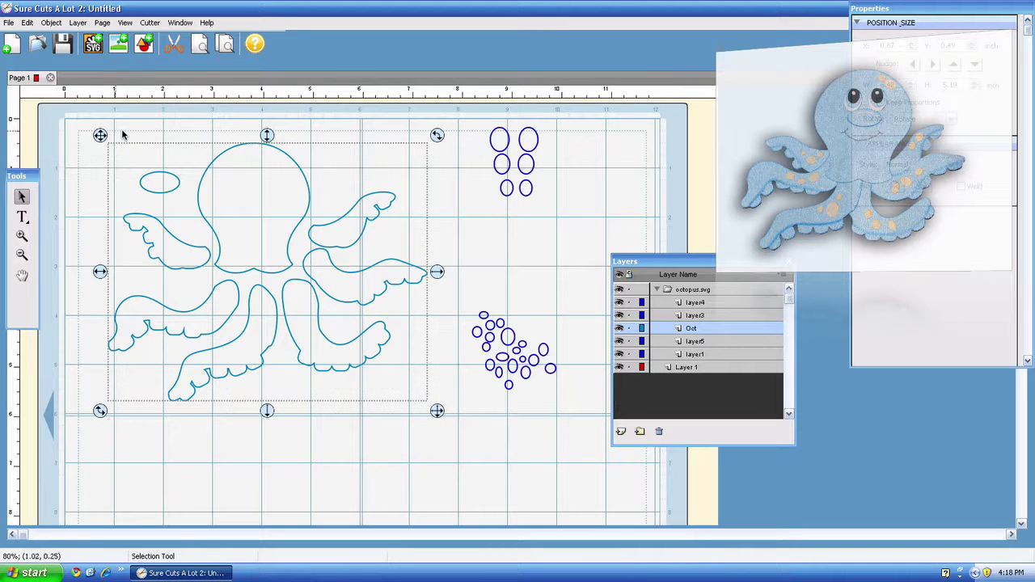
left_click(89, 193)
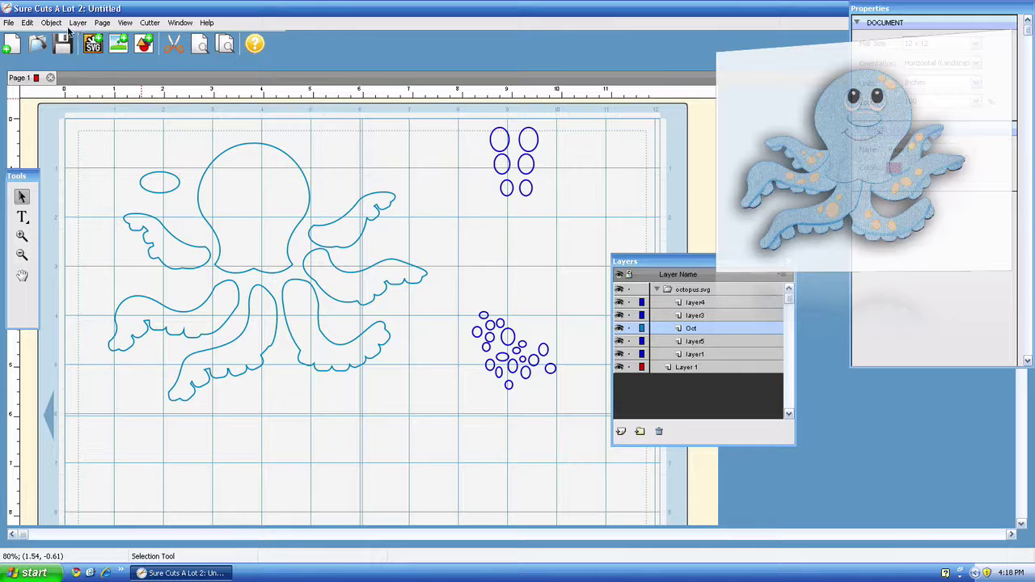
Open the SVG import dialog on the octopus 'svg' folder listing body, eyes, octopus and spots.
left_click(92, 43)
left_click(229, 61)
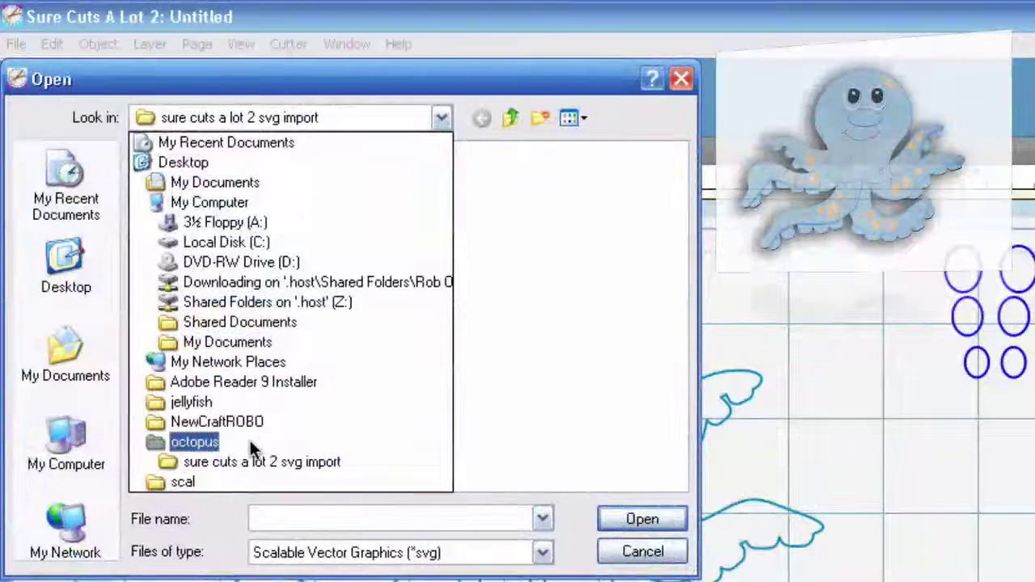
left_click(241, 426)
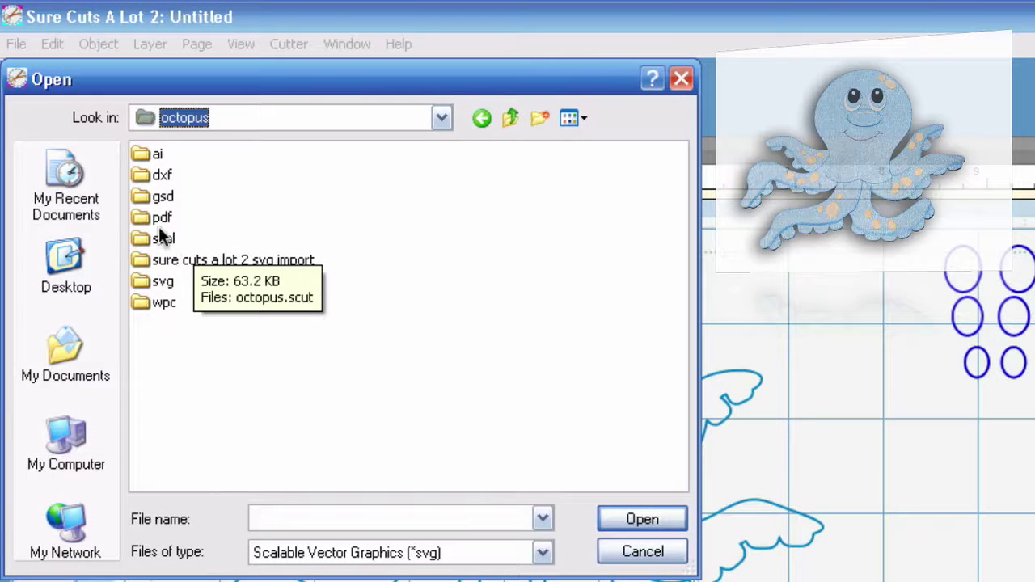
double_click(142, 283)
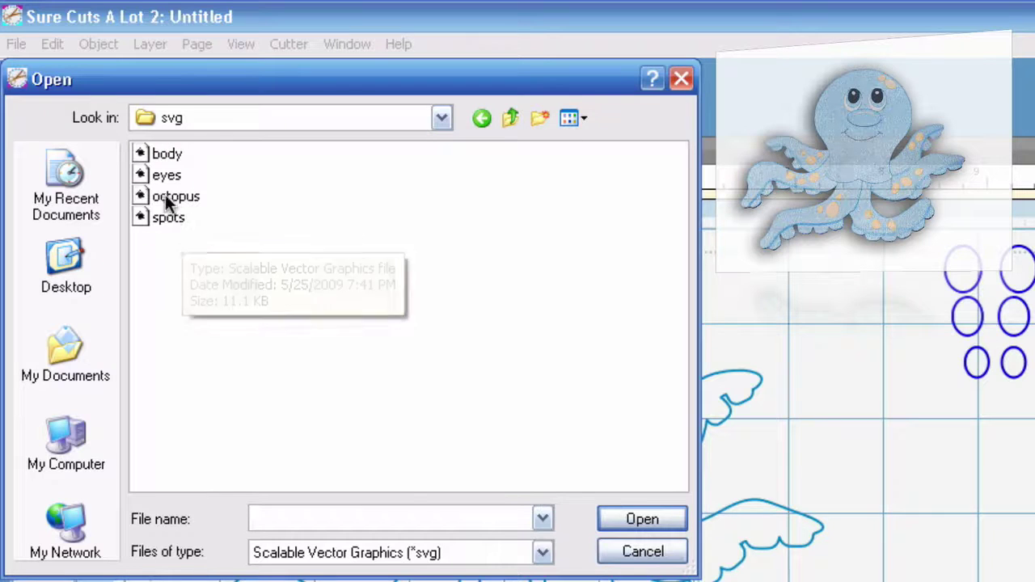